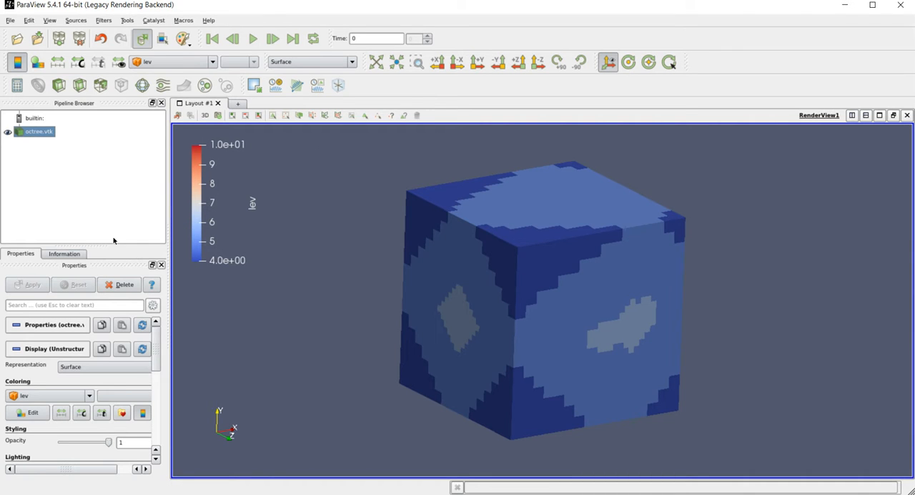
# - Slice the octree.vtk dataset with a Z-normal plane through the origin and hide the plane outline
pyautogui.click(82, 85)
pyautogui.click(27, 284)
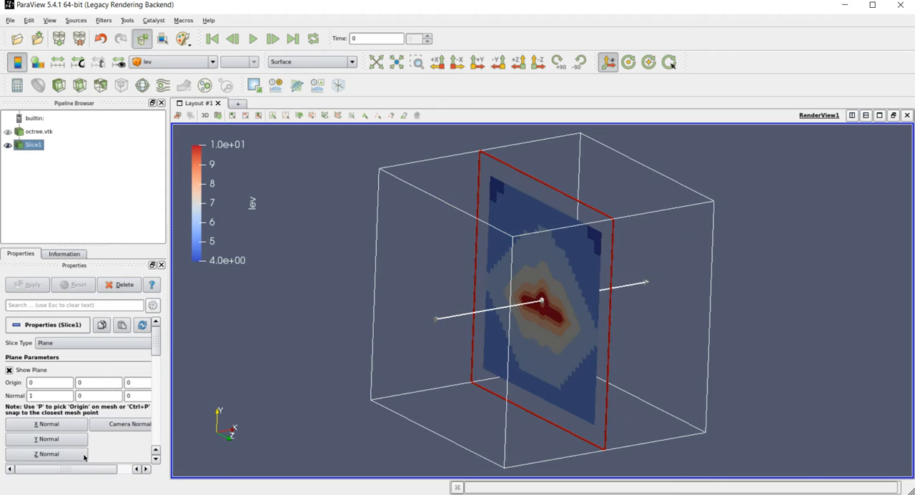
pyautogui.click(74, 454)
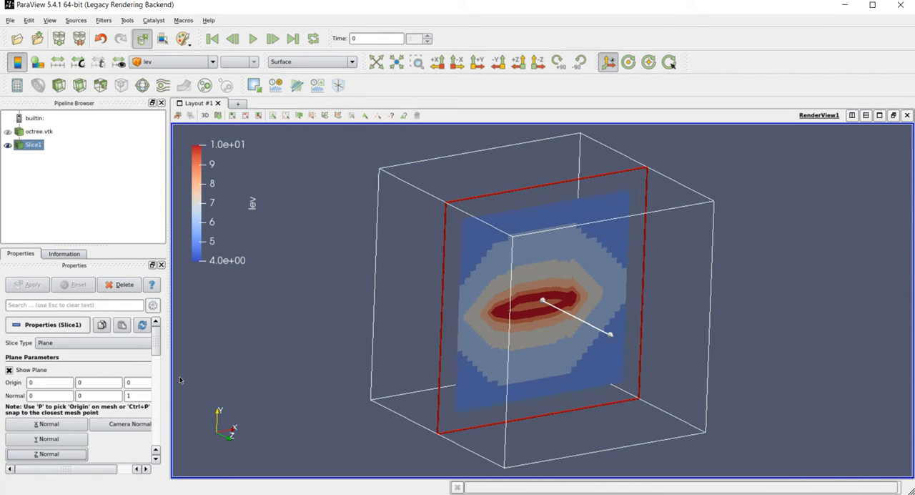
pyautogui.click(9, 370)
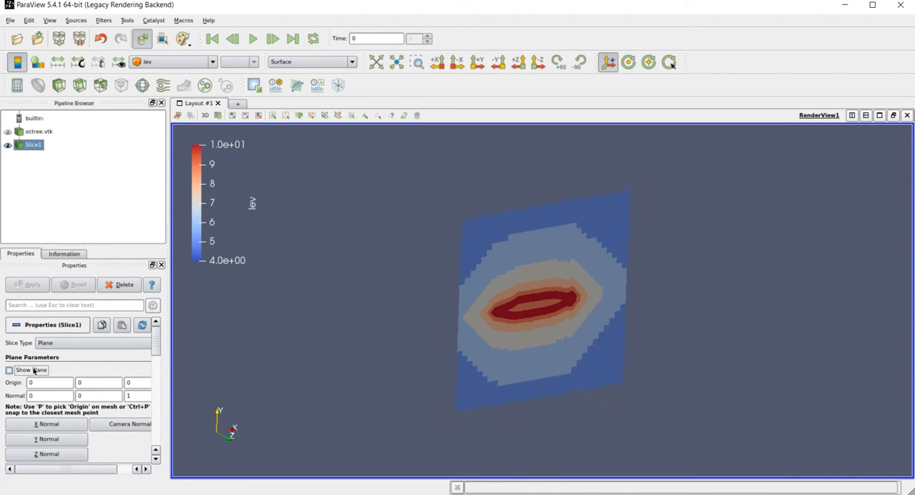
# - Colour the slice by density and set the view direction to -Z
pyautogui.click(151, 63)
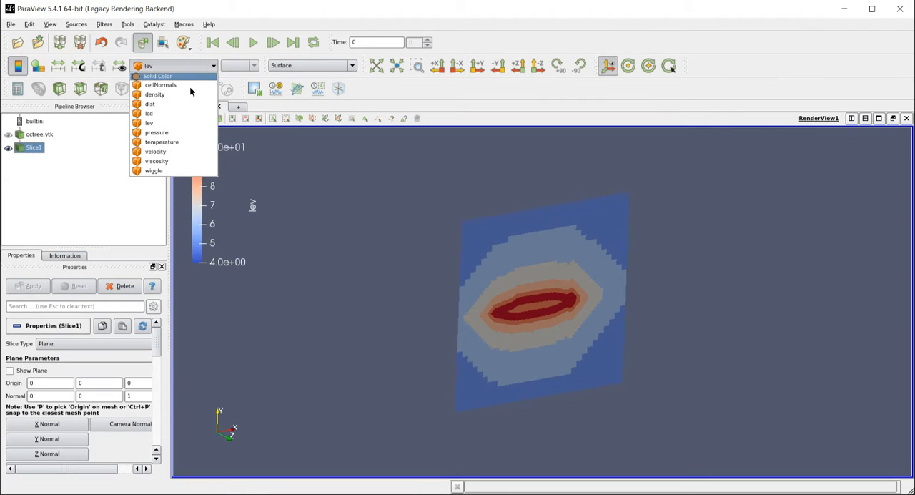
pyautogui.click(155, 94)
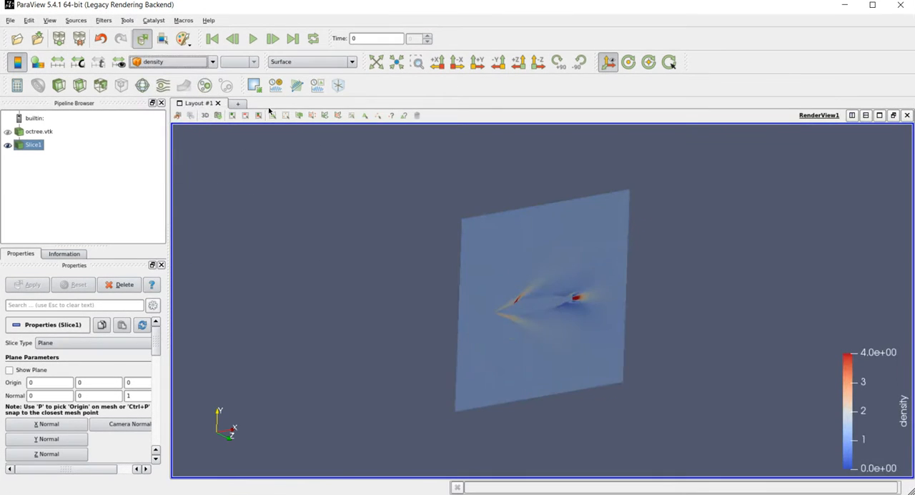
pyautogui.click(537, 62)
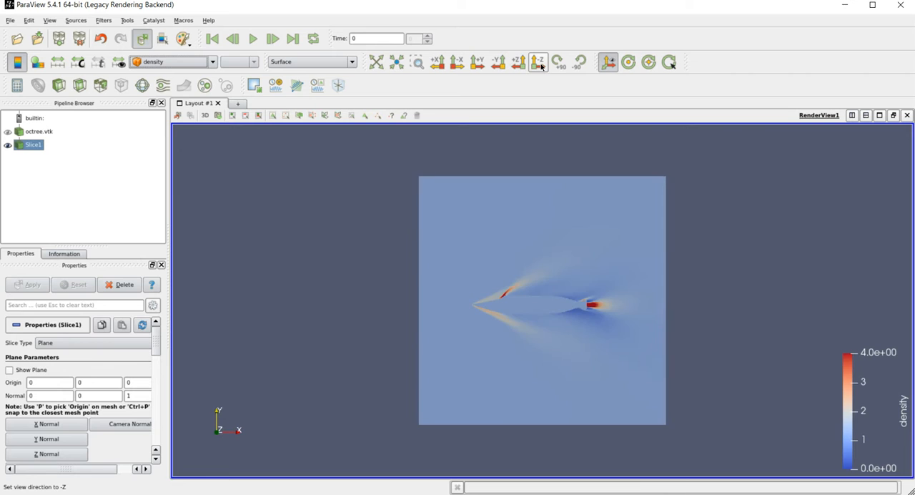
# - Apply the Cell Data to Point Data filter to the octree.vtk dataset
pyautogui.click(38, 131)
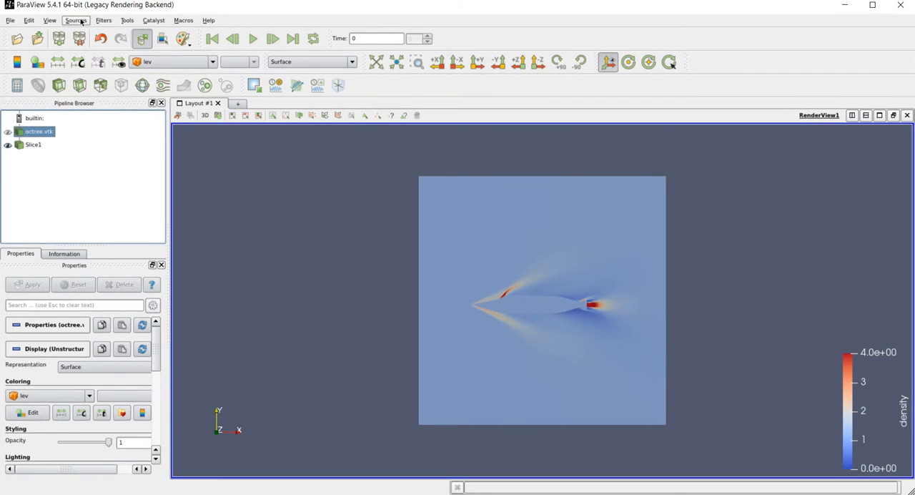
pyautogui.click(104, 23)
pyautogui.moveTo(143, 45)
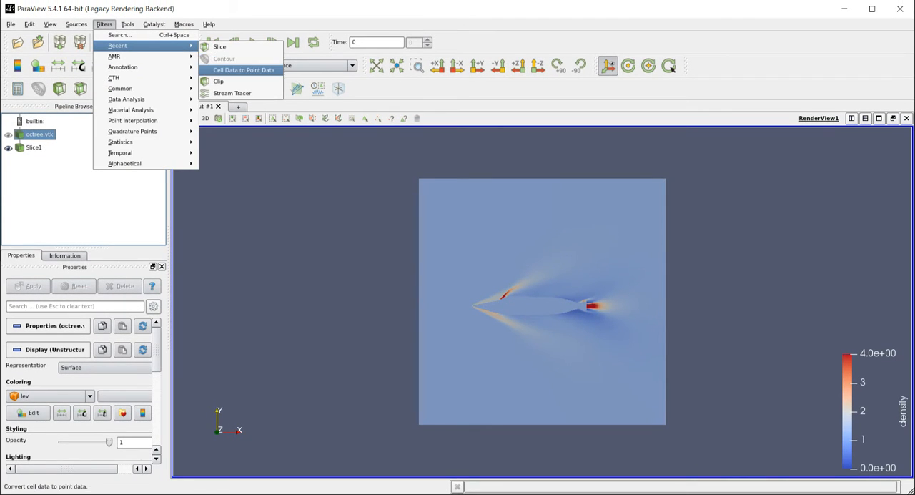
pyautogui.click(214, 71)
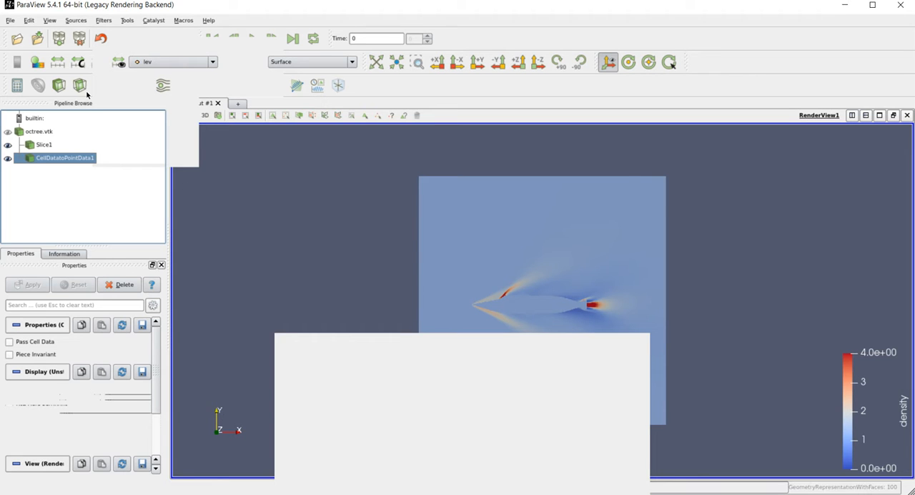
# - Contour the converted point data by dist with an isosurface value of 0, dismissing the output messages
pyautogui.click(36, 86)
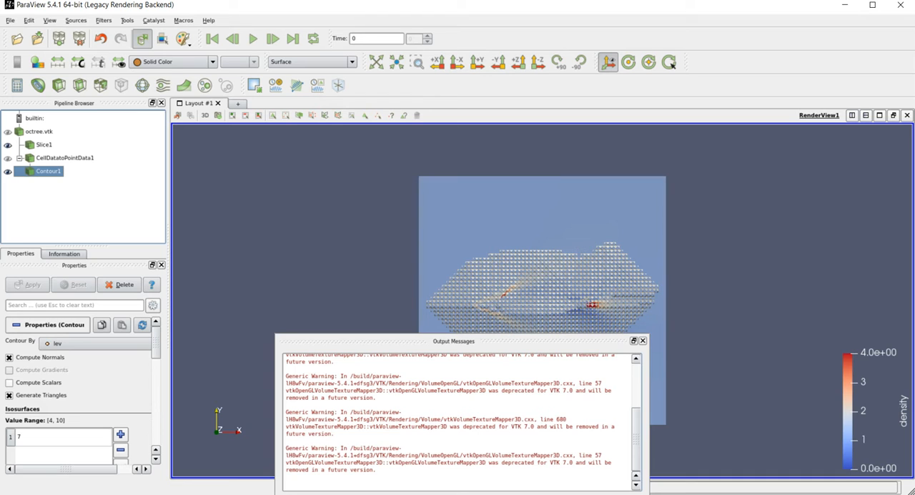
pyautogui.click(642, 340)
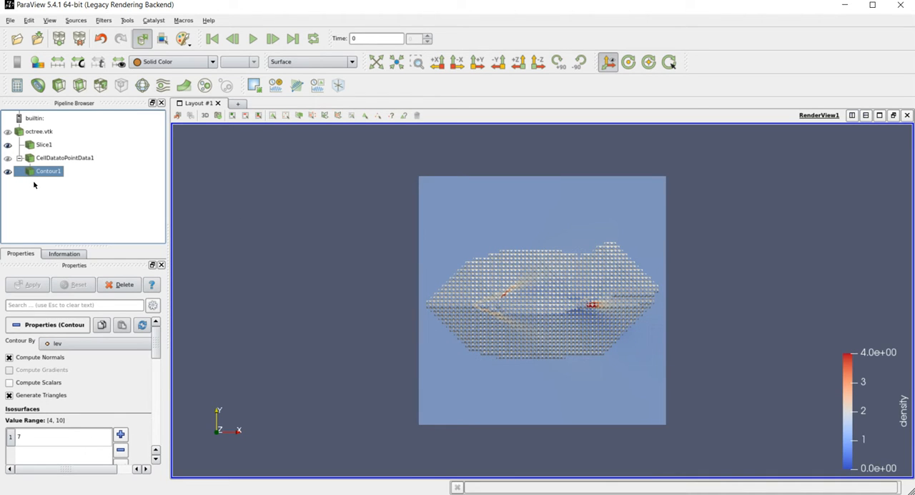
pyautogui.click(53, 341)
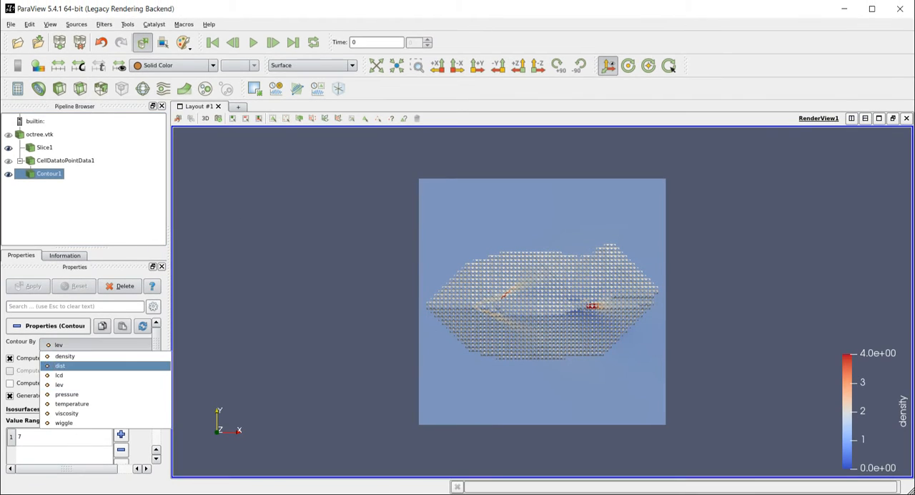
pyautogui.click(60, 366)
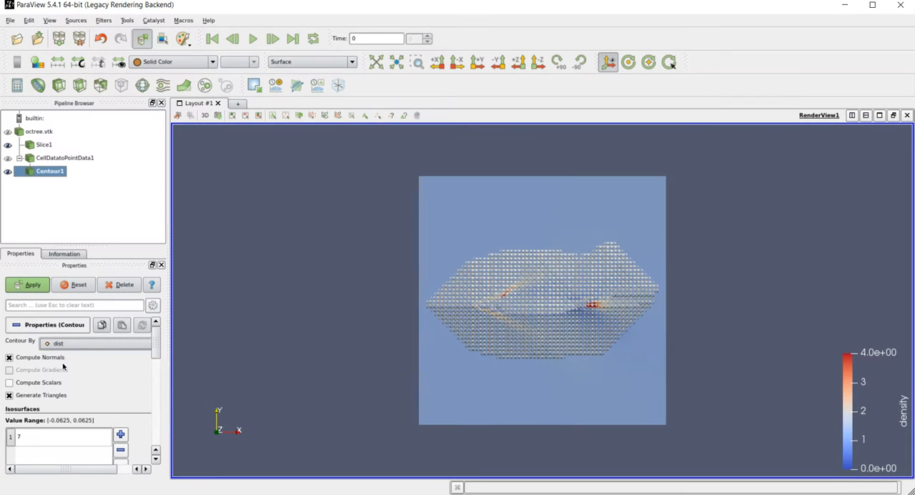
pyautogui.click(26, 438)
pyautogui.doubleClick(25, 438)
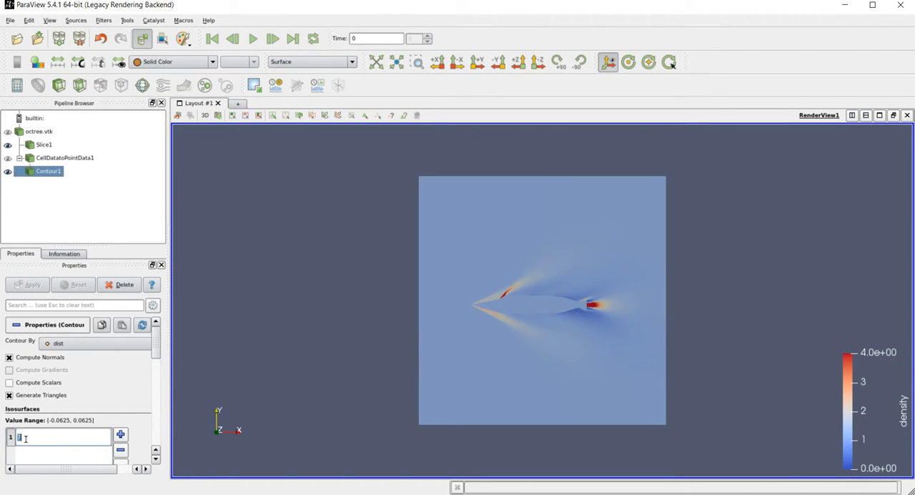
pyautogui.write('0')
pyautogui.press('Return')
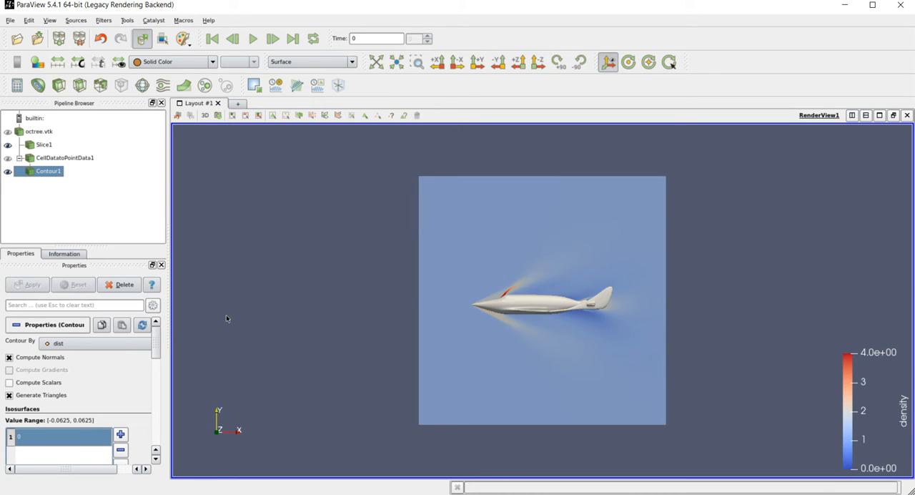
# - Colour the dist contour surface by density and enlarge the vehicle in the view
pyautogui.click(171, 61)
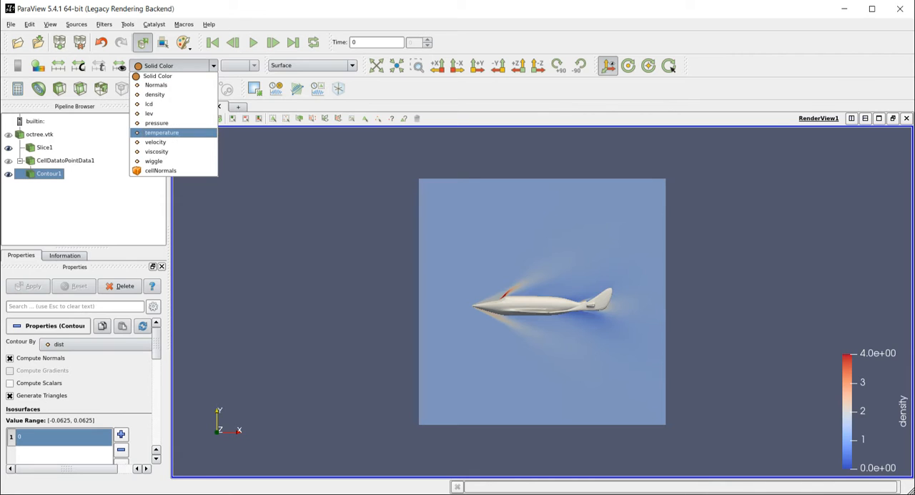
pyautogui.click(155, 94)
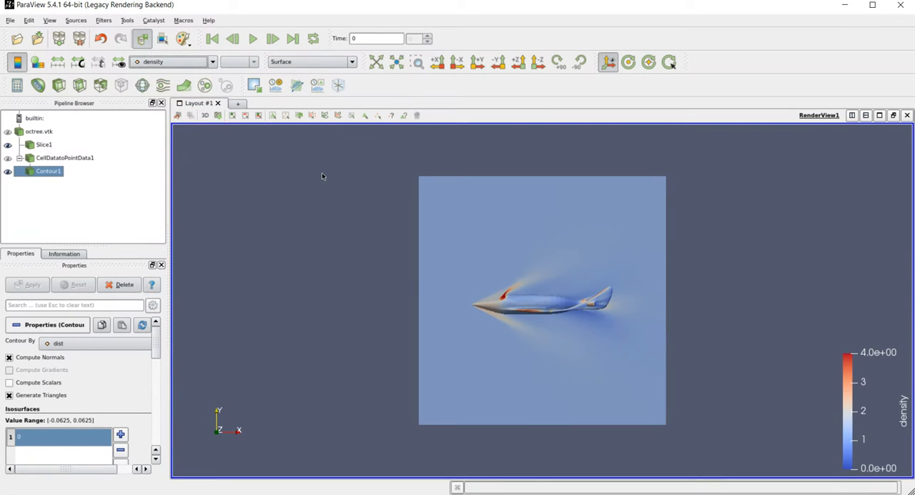
pyautogui.scroll(5, 393, 187)
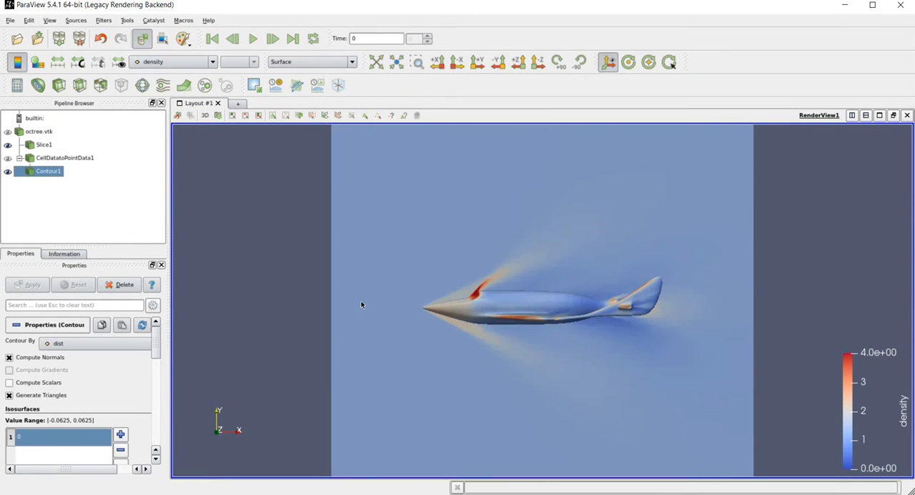
pyautogui.scroll(3, 366, 210)
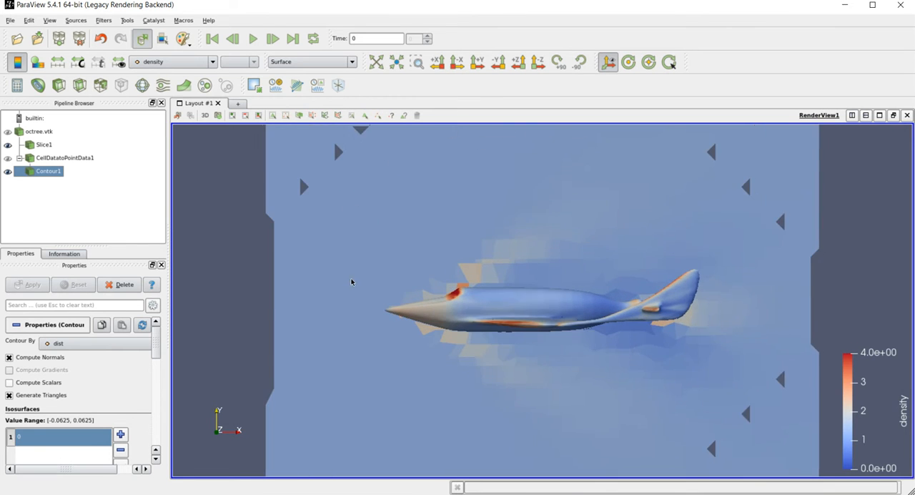
# - Raise the camera elevation by 15 degrees in three 5-degree increments using the Adjust Camera settings
pyautogui.click(218, 116)
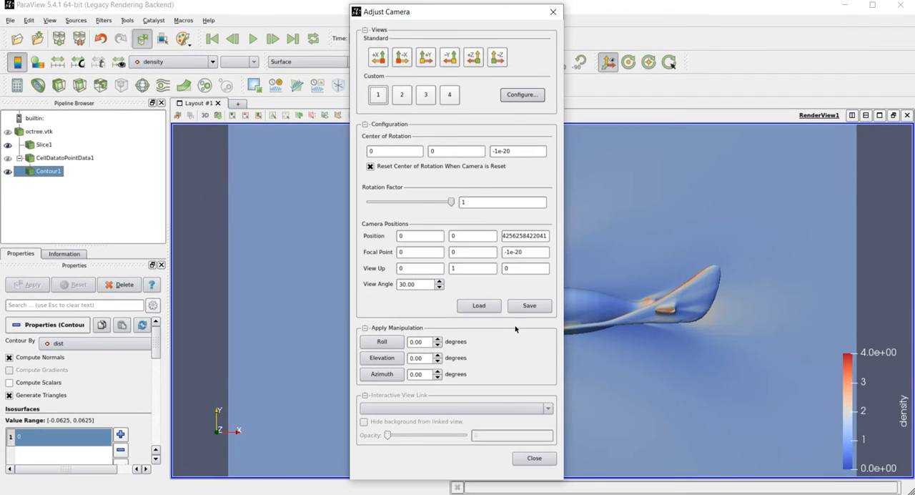
pyautogui.click(438, 355)
pyautogui.click(377, 359)
pyautogui.click(377, 359)
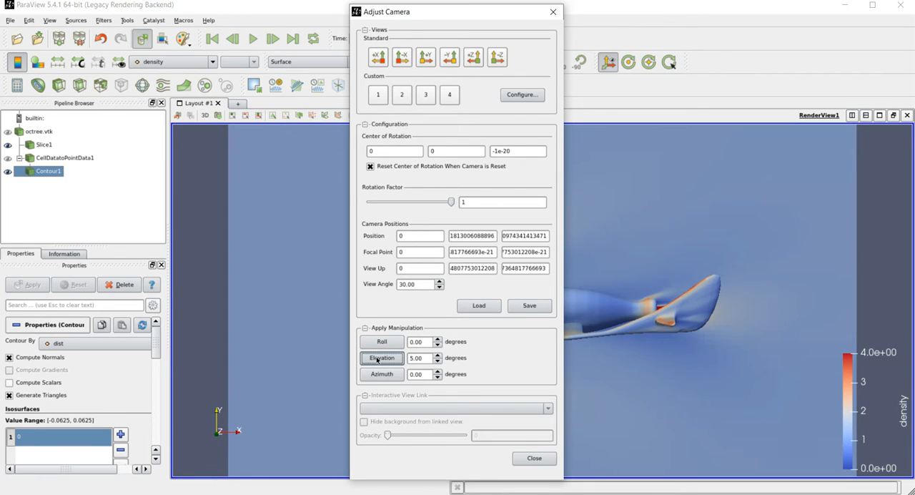
pyautogui.click(376, 359)
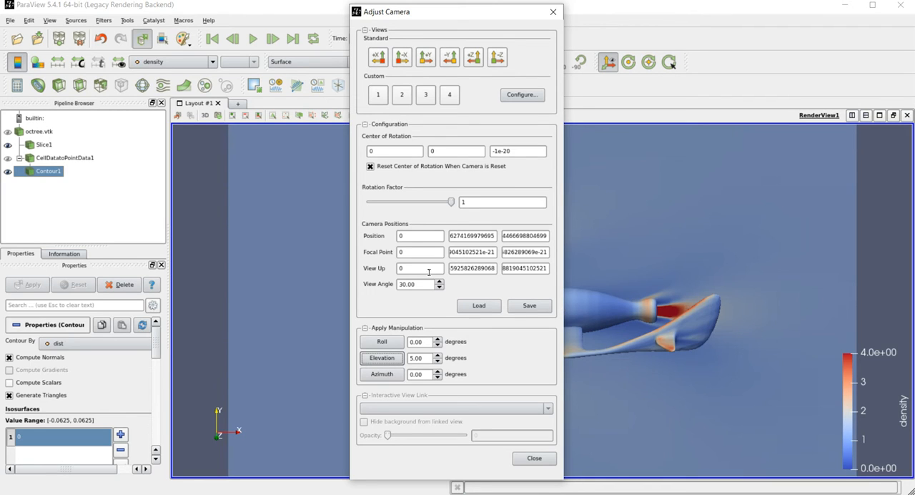
# - Set the camera's View Up vector to 0, 1, 0
pyautogui.moveTo(458, 268); pyautogui.dragTo(548, 253)
pyautogui.press('BackSpace')
pyautogui.press('BackSpace')
pyautogui.press('BackSpace')
pyautogui.press('BackSpace')
pyautogui.press('BackSpace')
pyautogui.press('BackSpace')
pyautogui.press('BackSpace')
pyautogui.write('1')
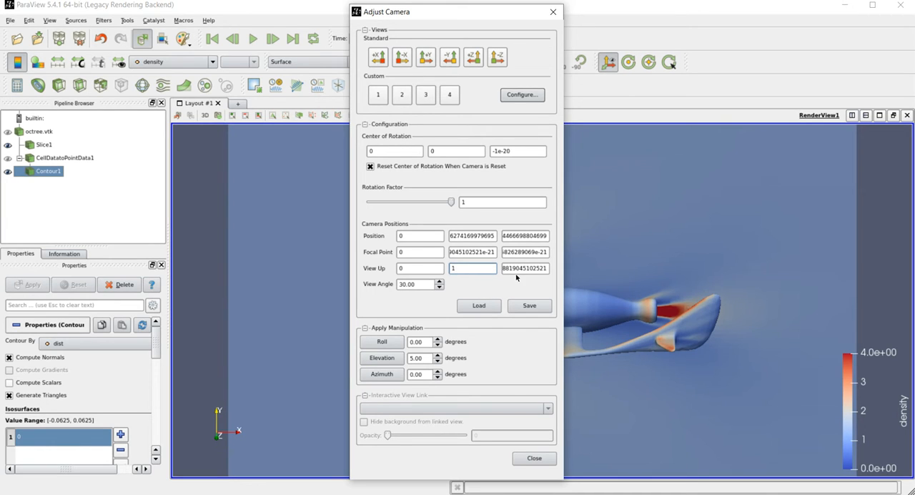
pyautogui.moveTo(508, 268); pyautogui.dragTo(549, 265)
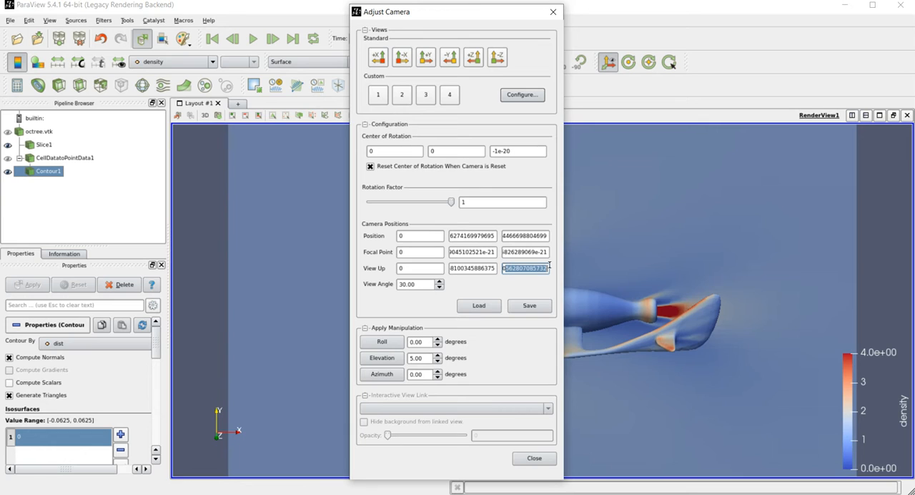
pyautogui.write('0')
pyautogui.hotkey('shift', 'Tab')
pyautogui.write('1')
pyautogui.click(525, 271)
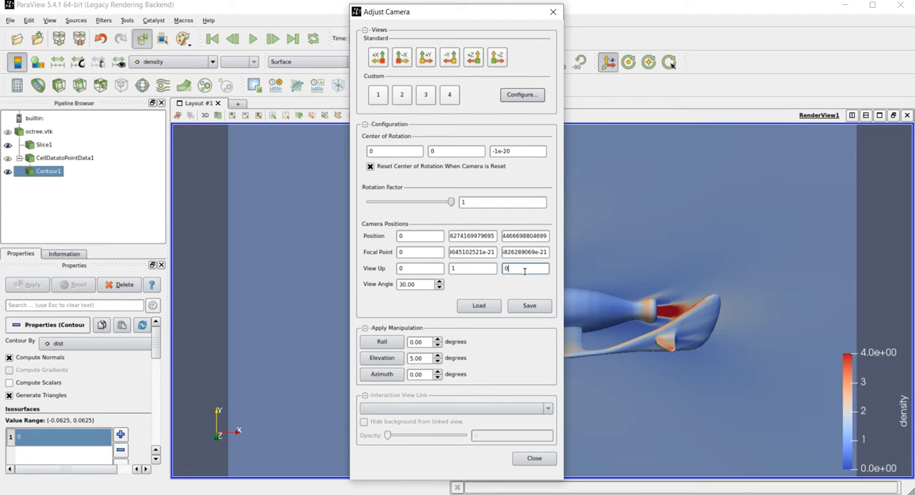
pyautogui.click(475, 270)
pyautogui.click(422, 269)
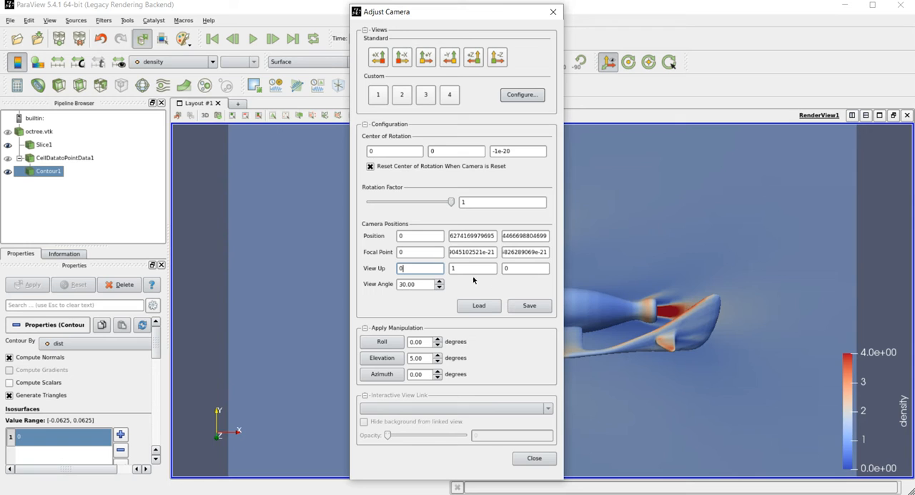
# - Try rotating the camera azimuth in 3-degree increments
pyautogui.click(437, 371)
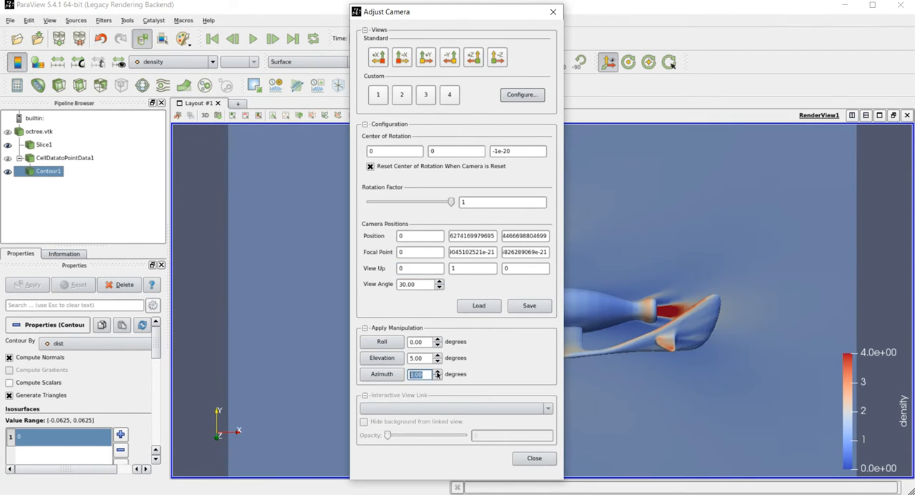
pyautogui.click(393, 374)
pyautogui.click(393, 375)
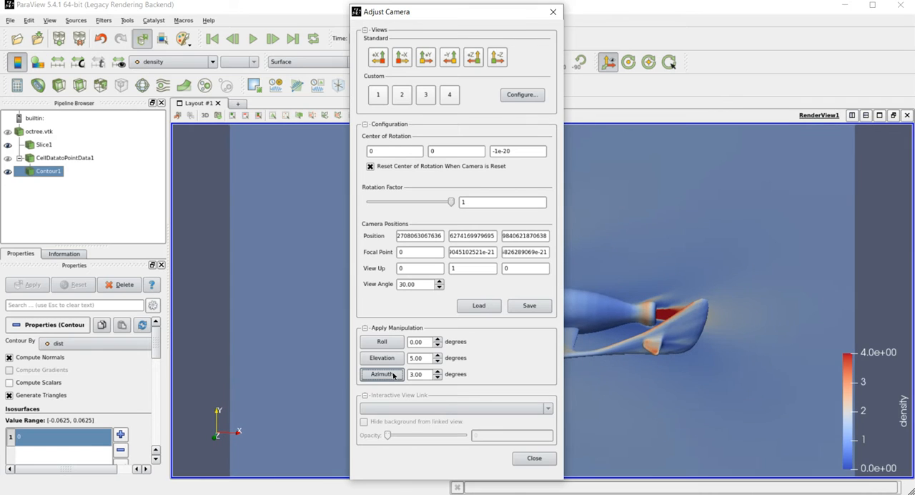
pyautogui.click(392, 375)
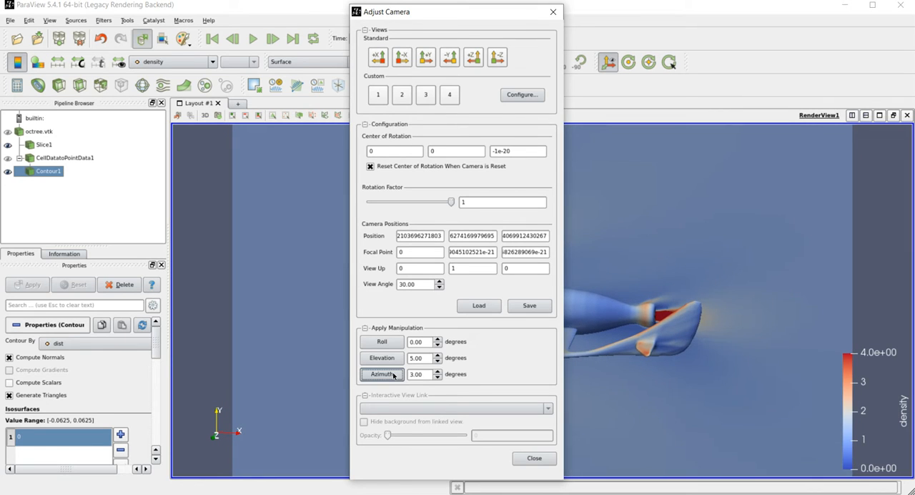
# - Rotate the camera azimuth back in -3-degree increments to reverse the trial rotation
pyautogui.click(437, 378)
pyautogui.click(438, 378)
pyautogui.click(437, 378)
pyautogui.click(437, 378)
pyautogui.click(438, 378)
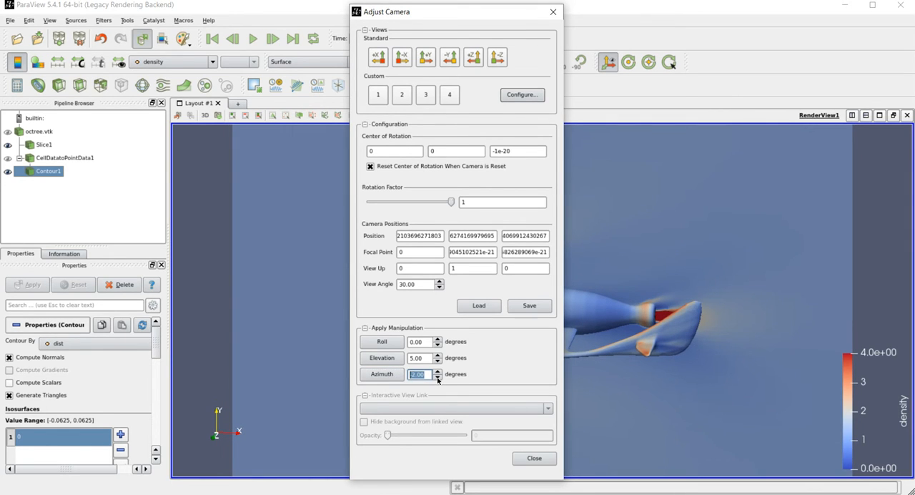
pyautogui.click(386, 376)
pyautogui.click(387, 376)
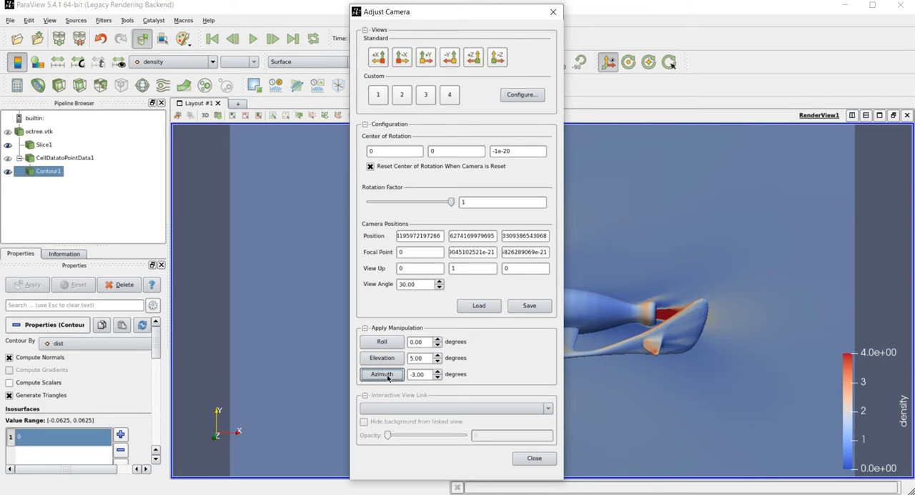
pyautogui.click(387, 376)
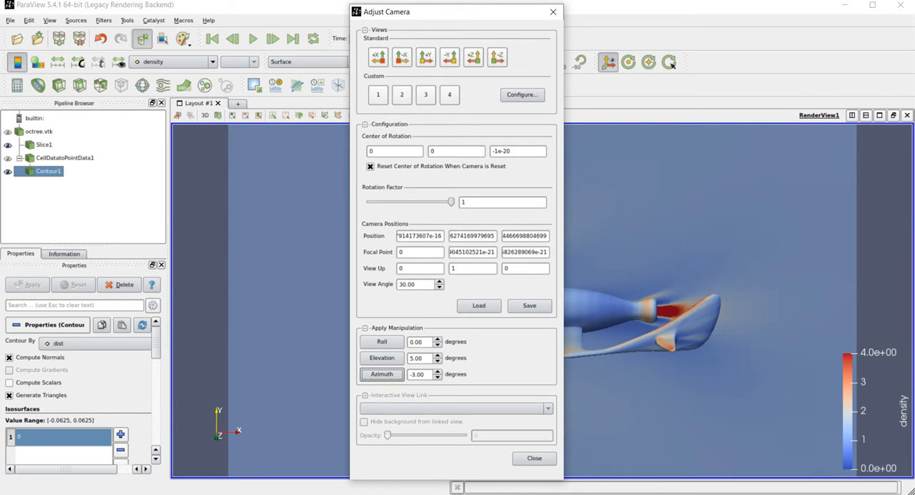
# - Close the camera settings and move the density colour legend to the render view's upper-left corner
pyautogui.click(534, 458)
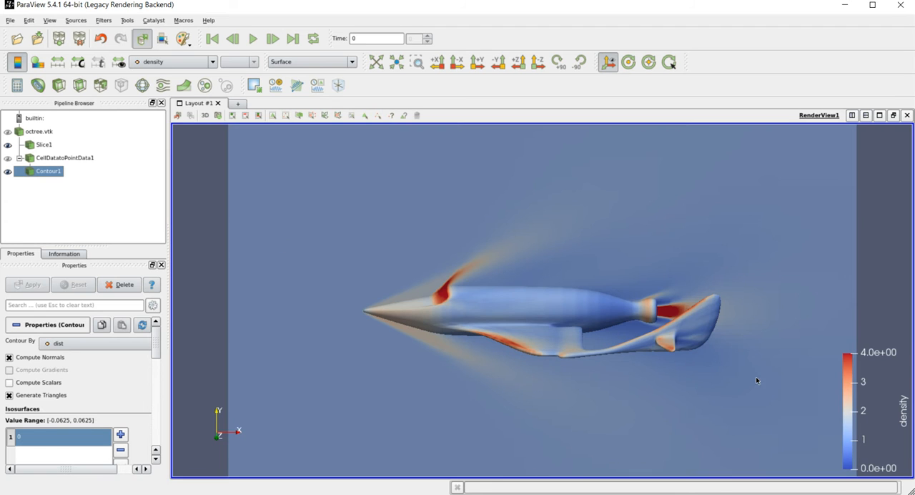
pyautogui.moveTo(867, 411); pyautogui.dragTo(223, 206)
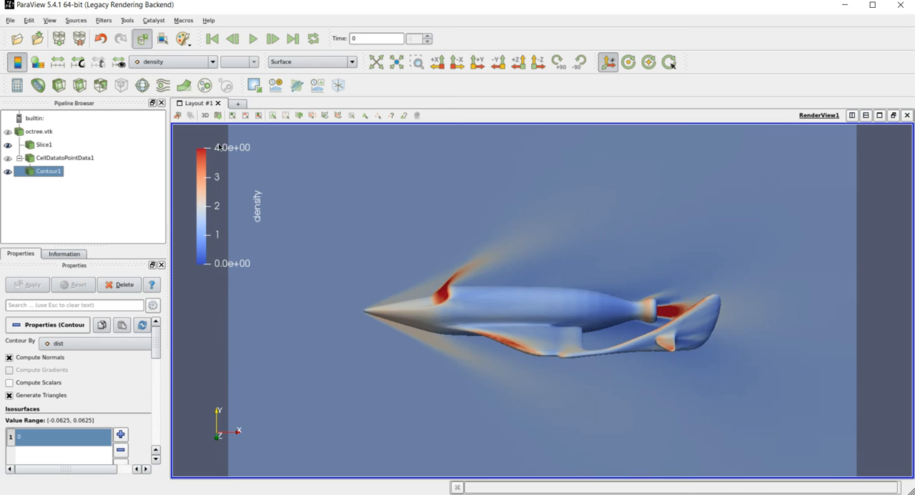
# - Show the Animation View and delete the existing Camera track from it
pyautogui.click(49, 21)
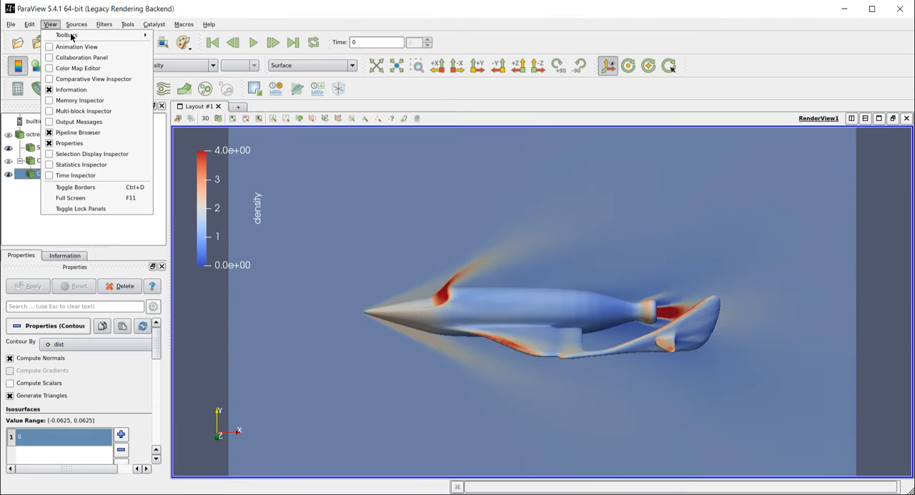
pyautogui.click(76, 47)
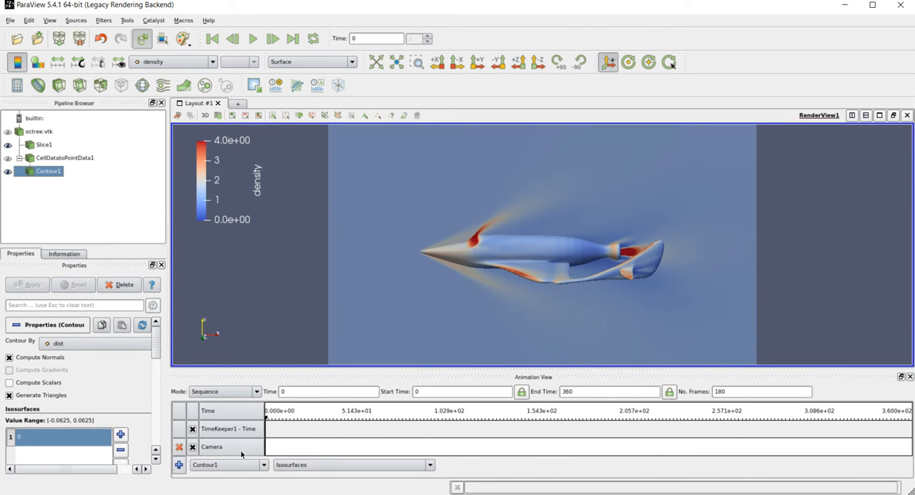
pyautogui.click(178, 447)
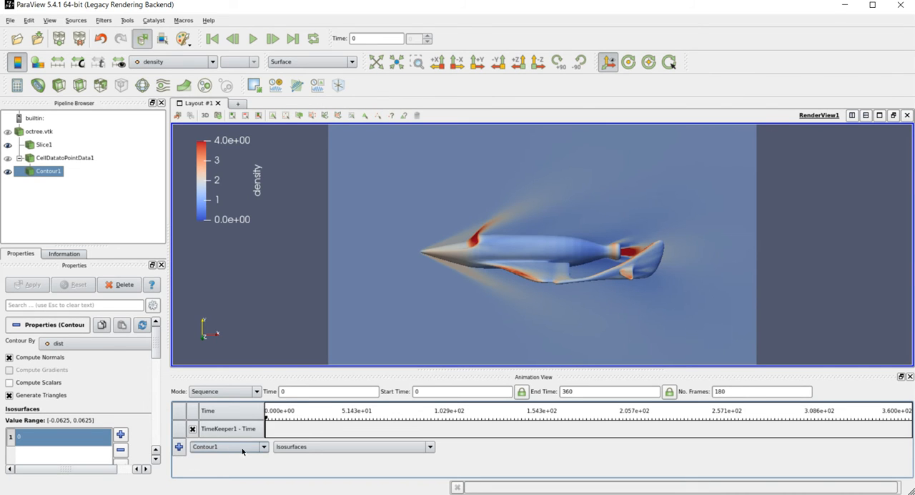
# - Add a Camera animation track in Orbit mode, keeping the proposed center, normal and origin parameters
pyautogui.click(263, 446)
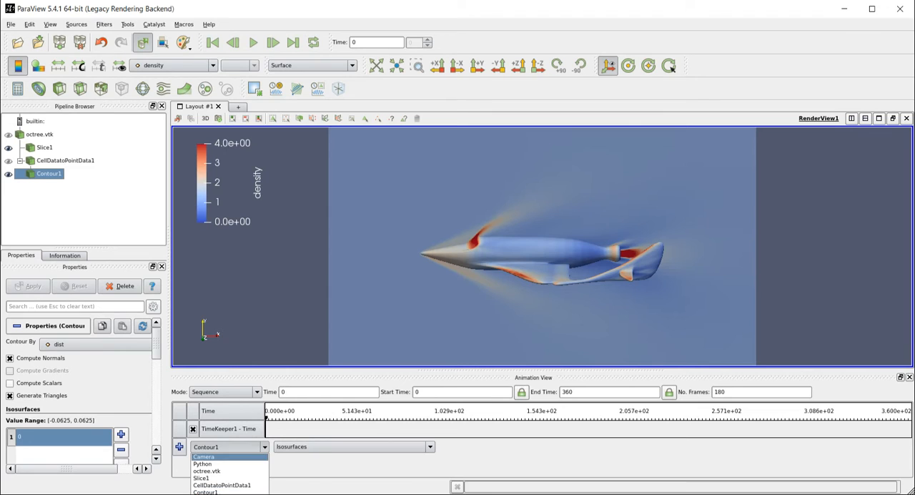
pyautogui.click(239, 456)
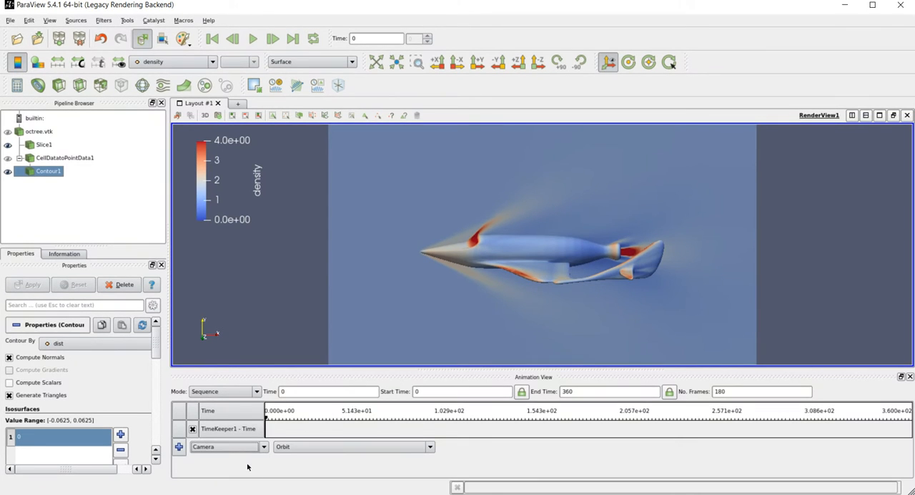
pyautogui.click(296, 449)
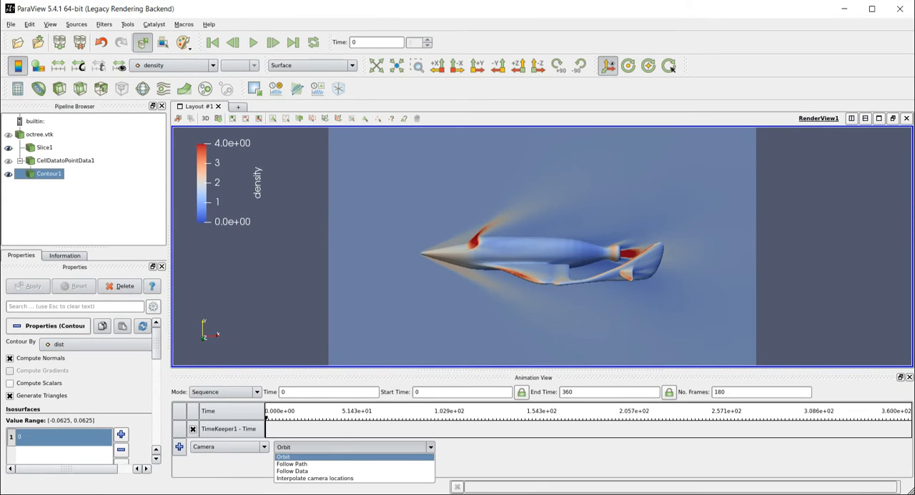
pyautogui.click(296, 455)
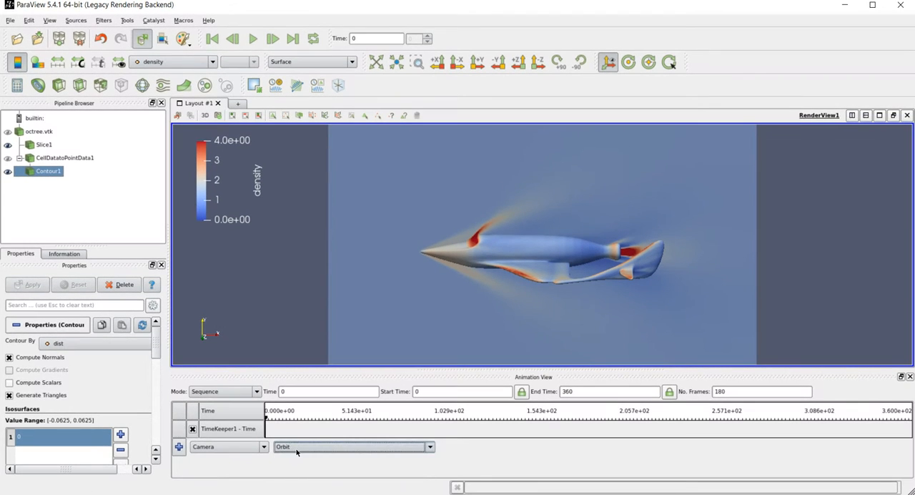
pyautogui.click(178, 447)
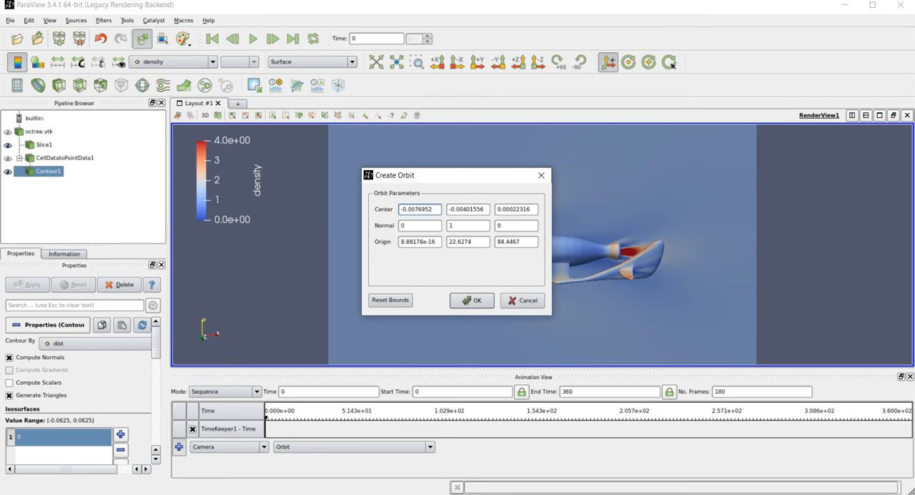
pyautogui.click(481, 301)
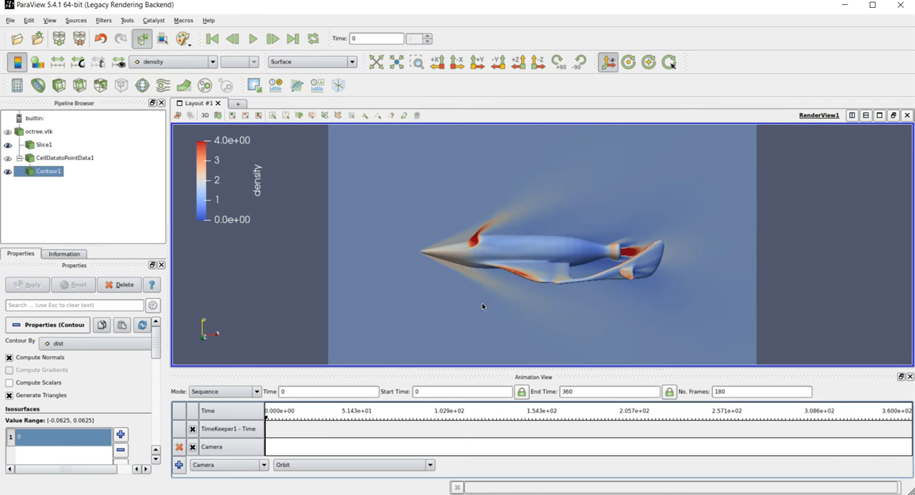
# - Preview the camera orbit by playing part of the animation, then stop it and return to the first frame
pyautogui.click(253, 40)
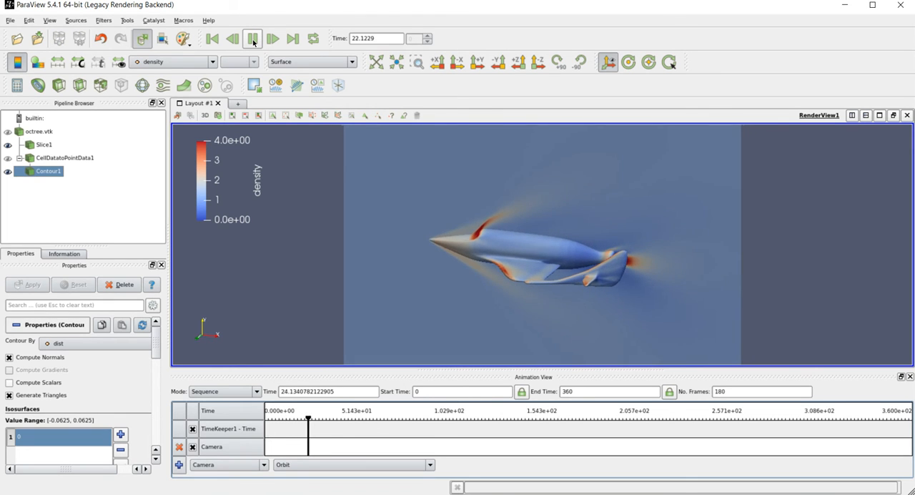
pyautogui.click(253, 40)
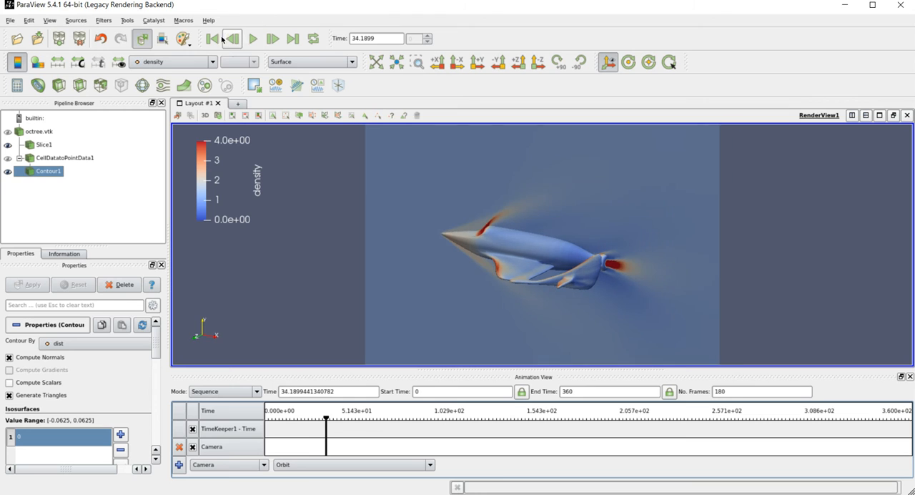
pyautogui.click(212, 40)
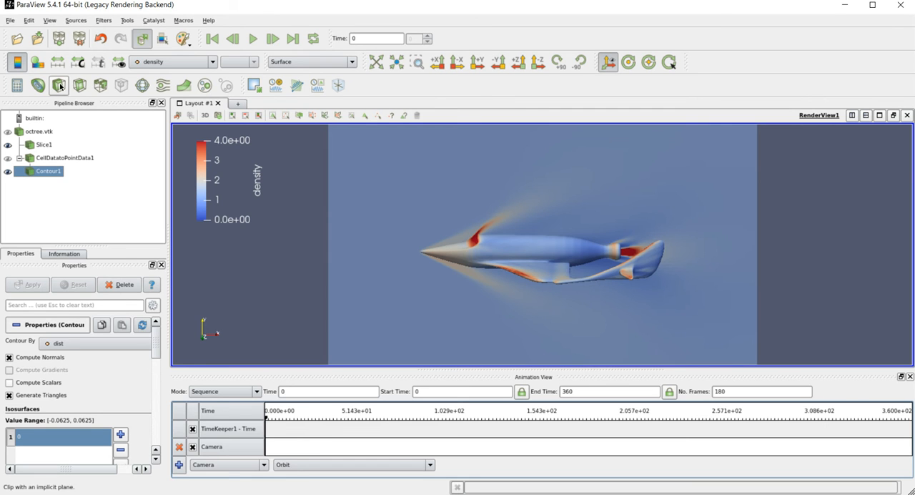
# - Start saving the animation and set its frame rate to 20, keeping the full frame window
pyautogui.click(11, 21)
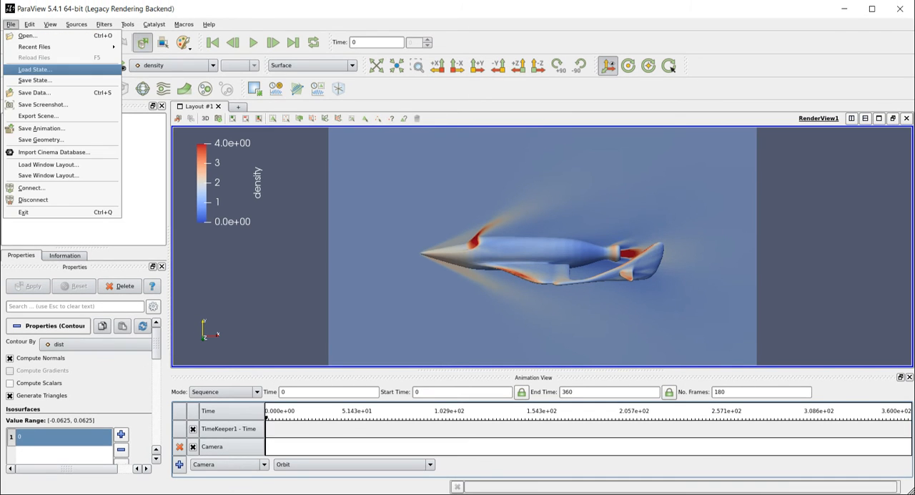
pyautogui.click(41, 128)
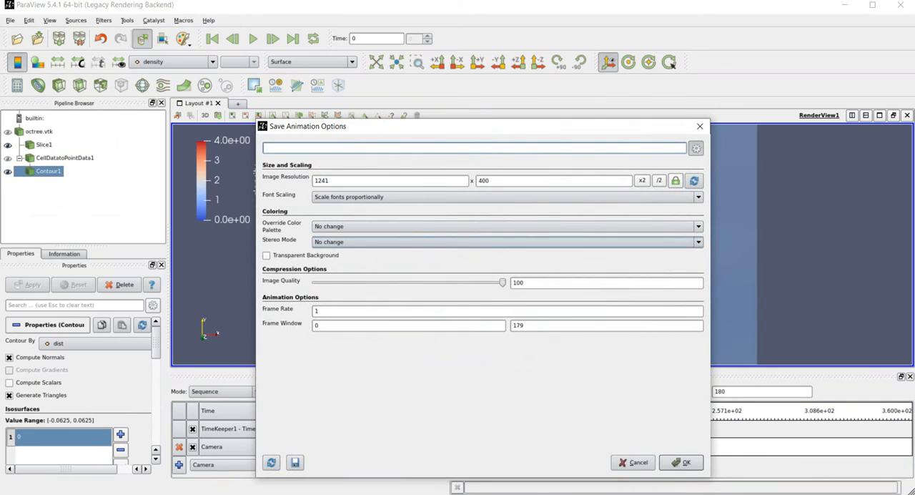
pyautogui.click(320, 311)
pyautogui.write('20')
pyautogui.click(320, 325)
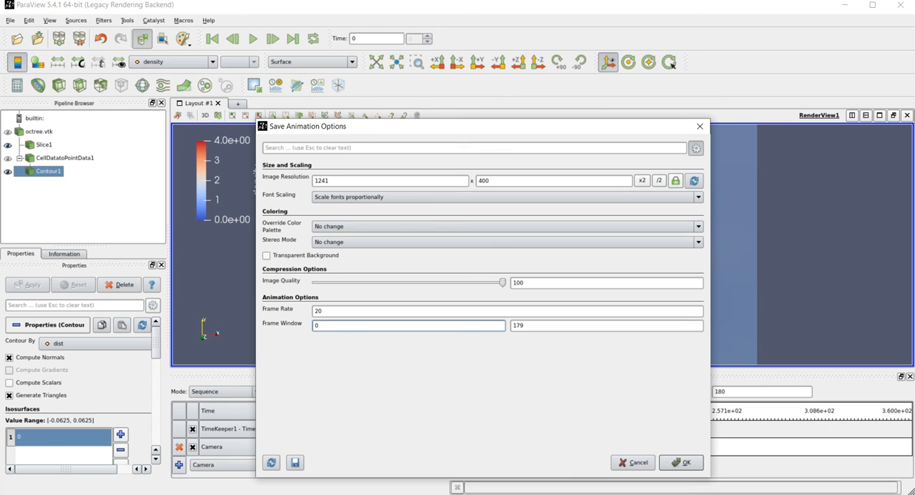
# - Accept the animation options and save the animation as temp6 in Ogg/Theora format in the result folder
pyautogui.click(681, 463)
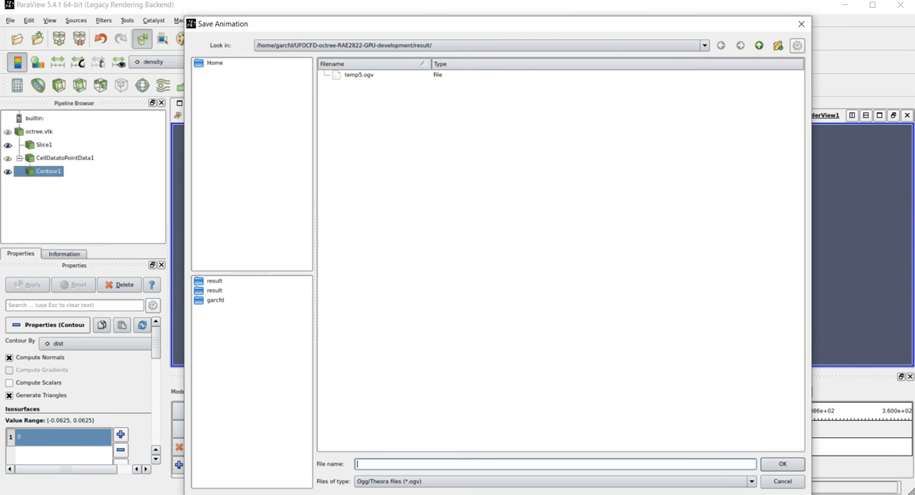
pyautogui.write('temp6')
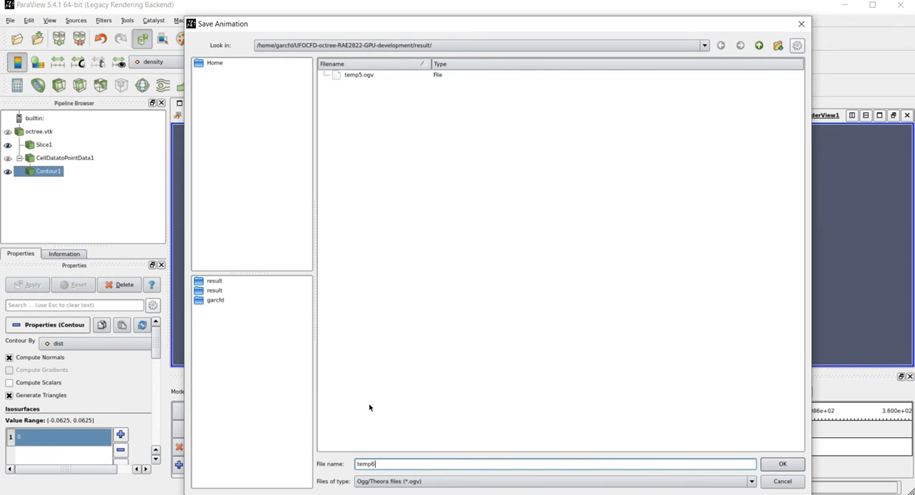
pyautogui.press('Return')
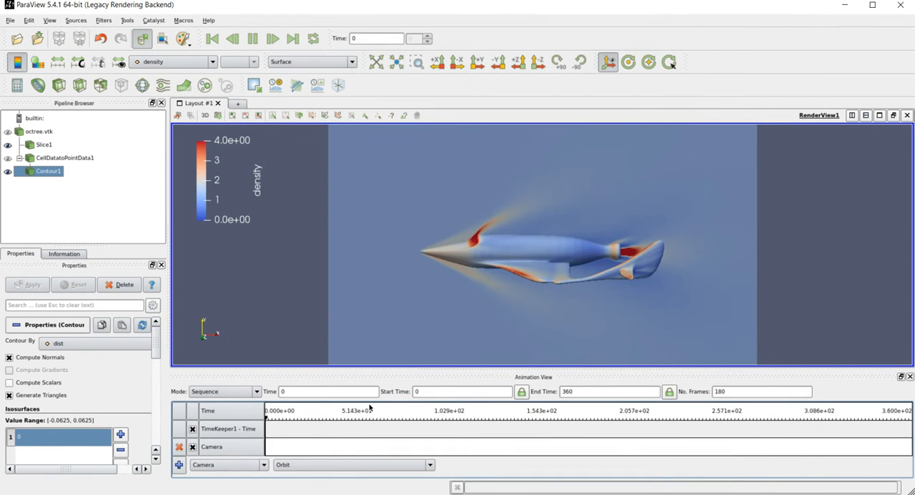